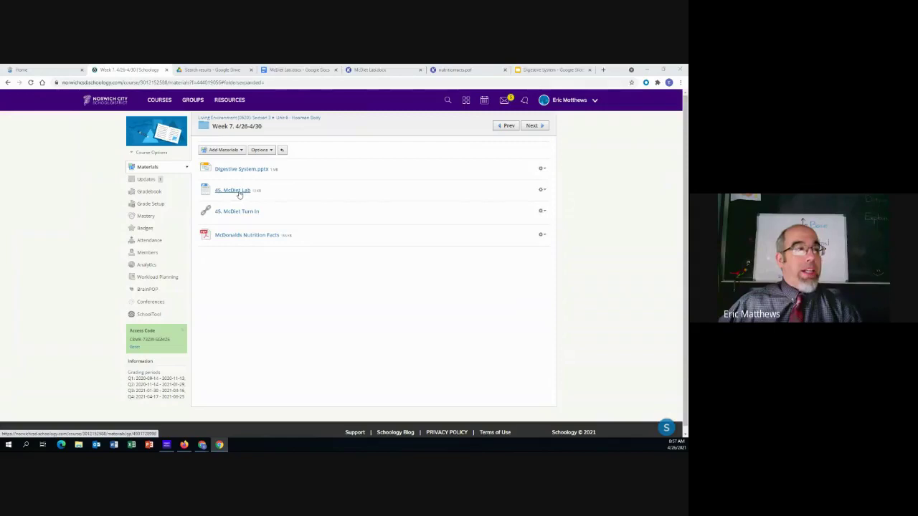
Review the McDiet Lab document in Google Docs, then open the McDiet Lab.docx worksheet in Kami.
click(304, 69)
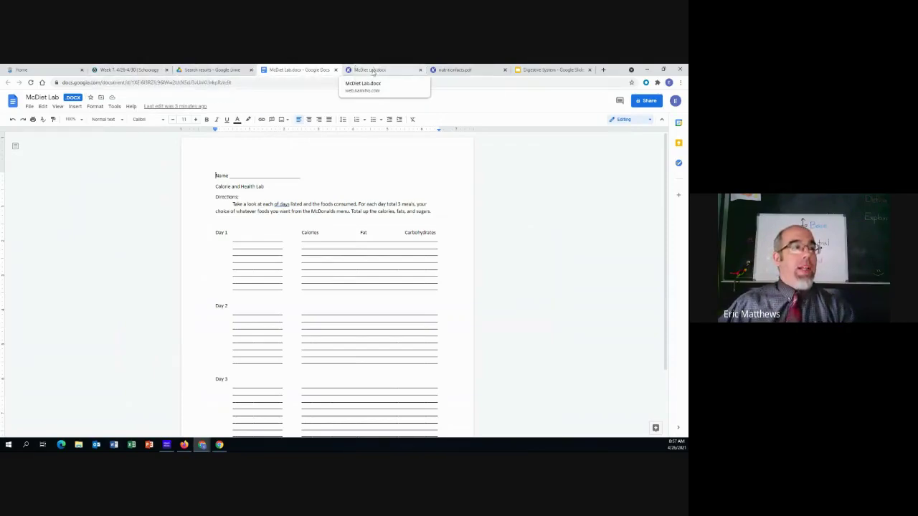
click(141, 70)
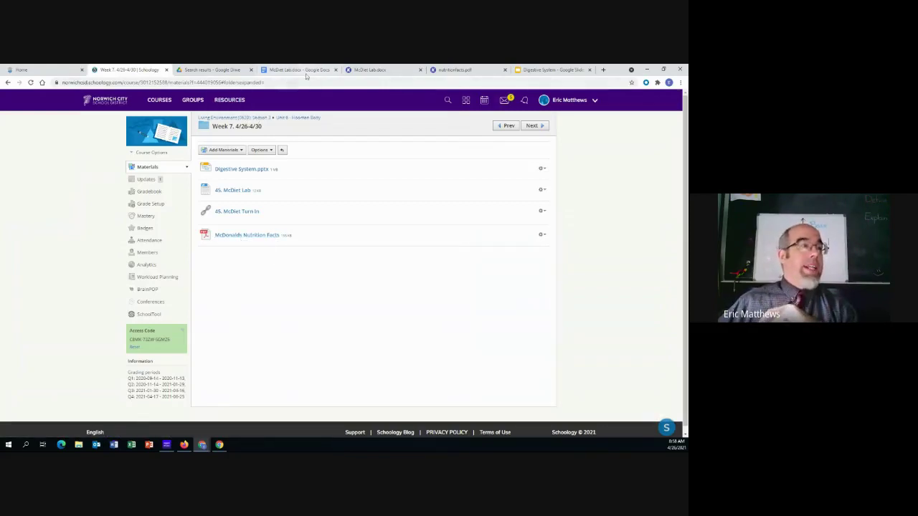
click(365, 69)
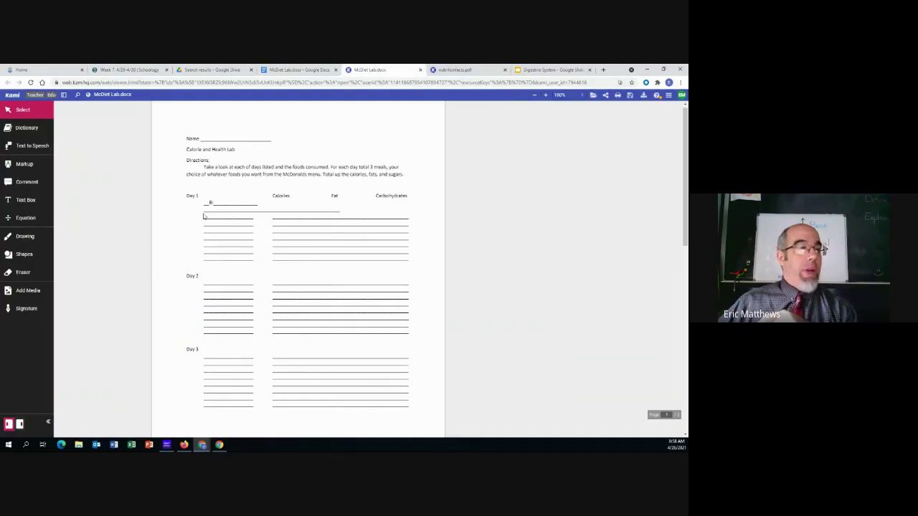
Select the stray Bi line under Day 1 and compare it with the Google Doc.
drag(384, 210, 348, 209)
click(270, 71)
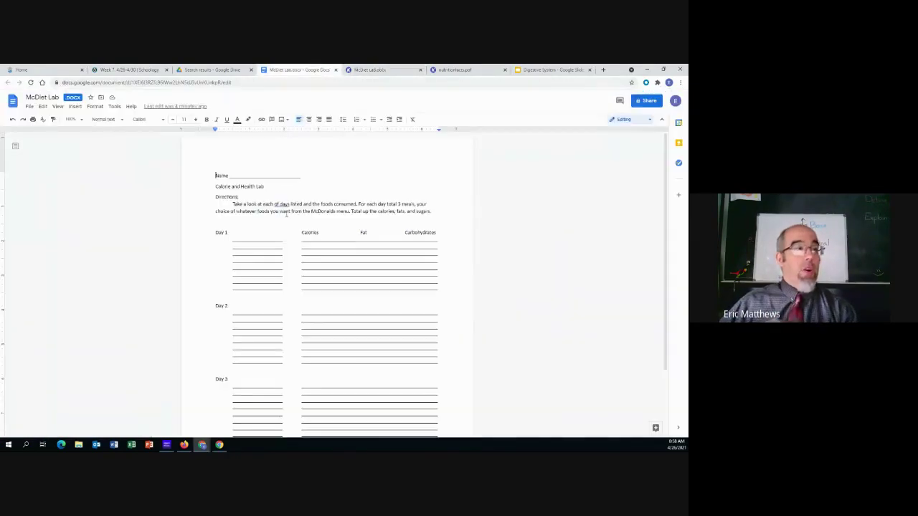
click(370, 70)
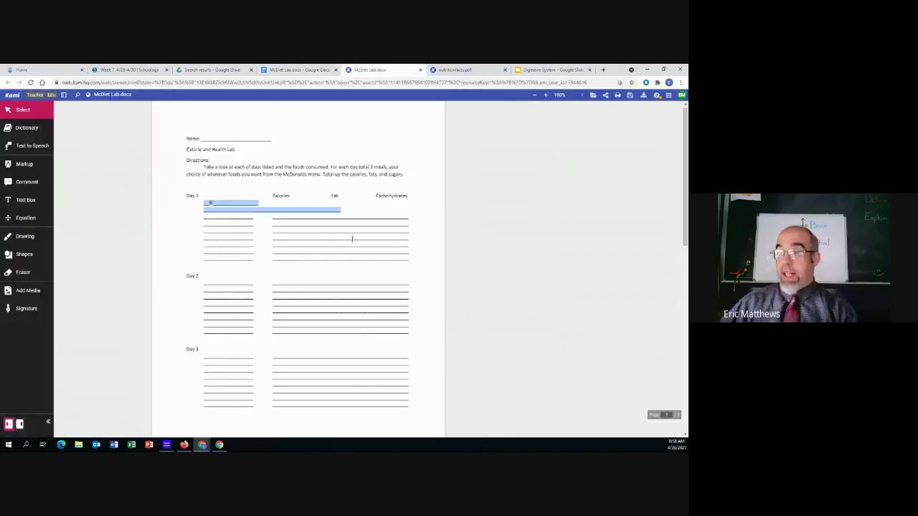
click(210, 217)
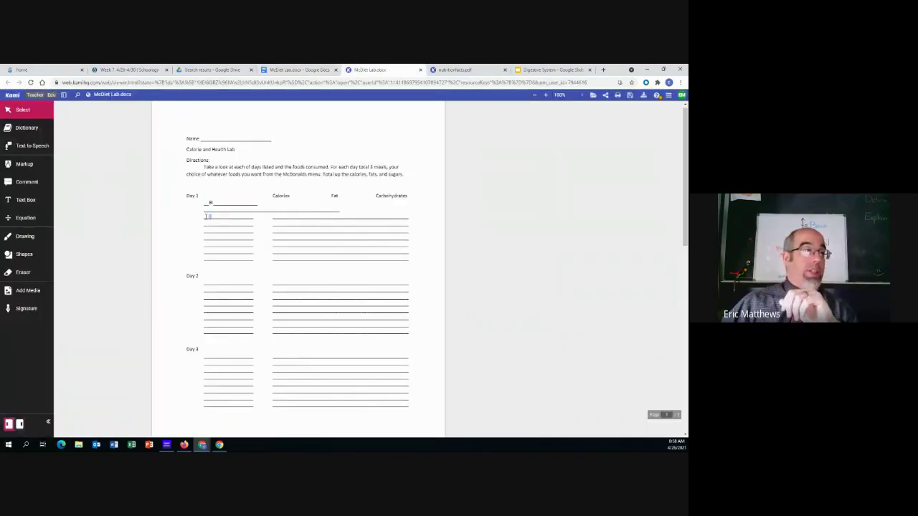
Scribble over the stray Bi entry and its underline in black freehand marker.
click(20, 241)
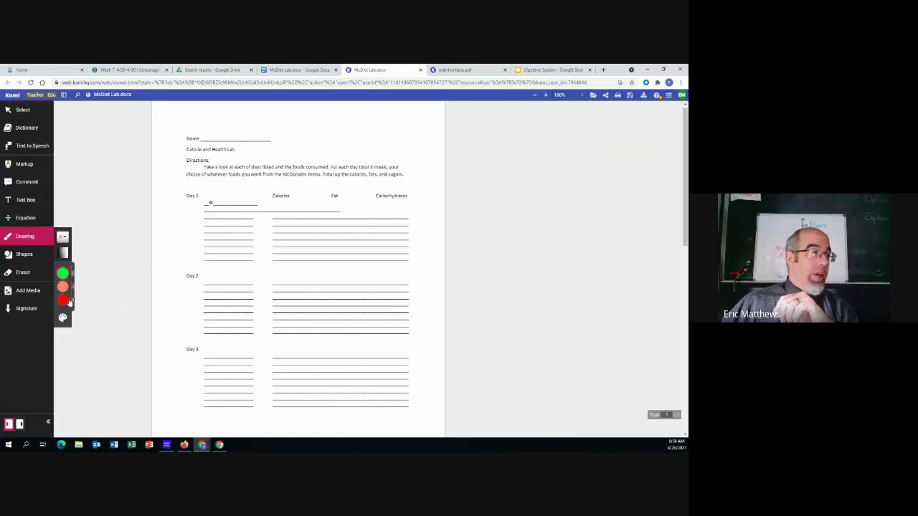
mouse_move(69, 301)
click(114, 300)
drag(207, 203, 342, 208)
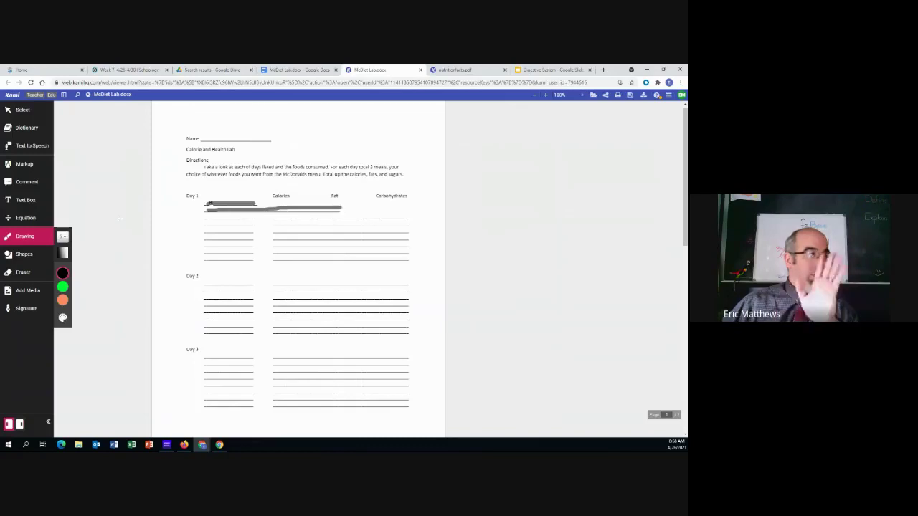
click(545, 96)
scroll(301, 202, up, 2)
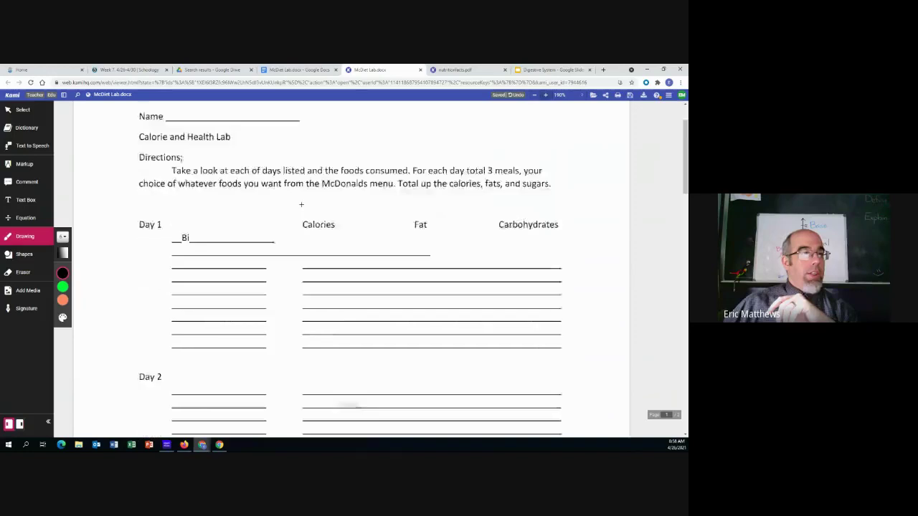
Add a 'Big Mac x 2' text box on the first Day 1 food line, then view the Google Drive results.
click(31, 202)
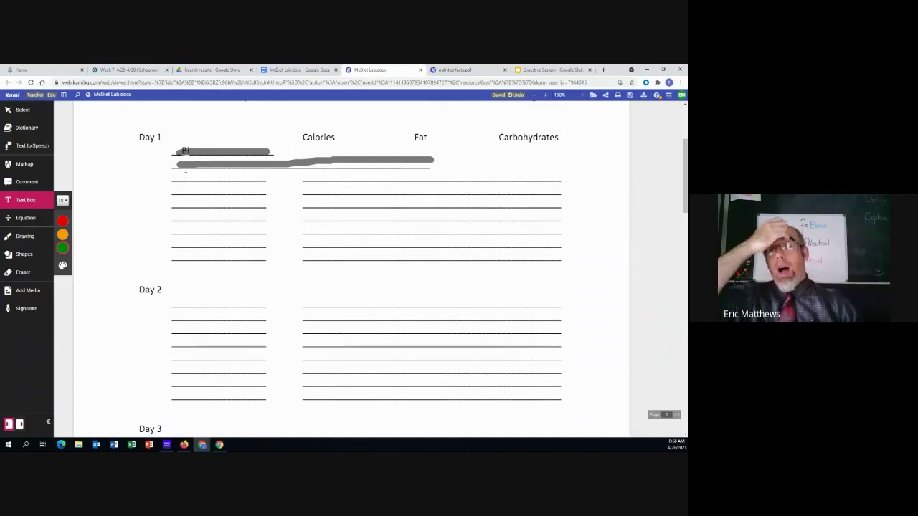
click(185, 175)
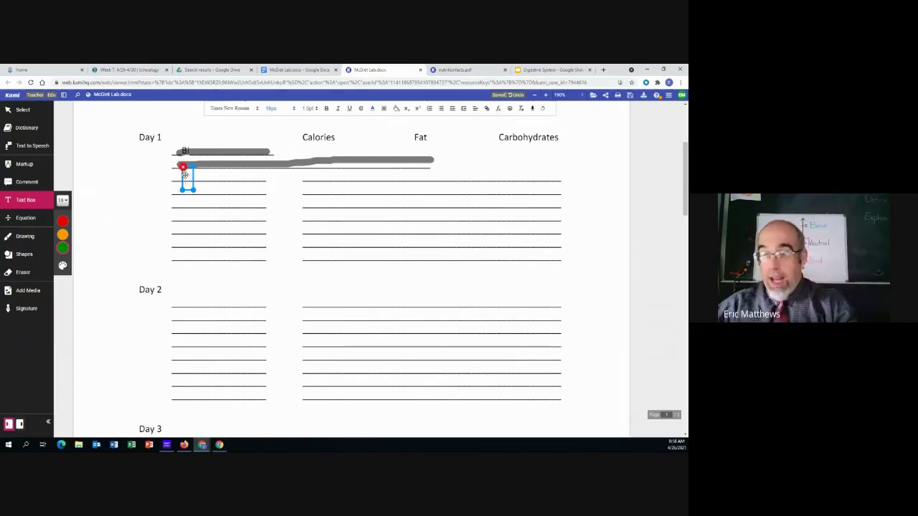
text(Big)
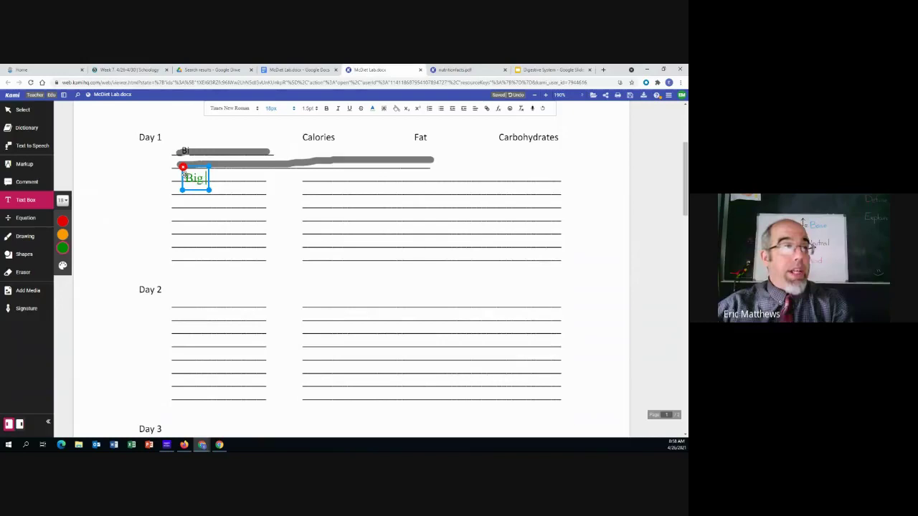
text( Mac x 2)
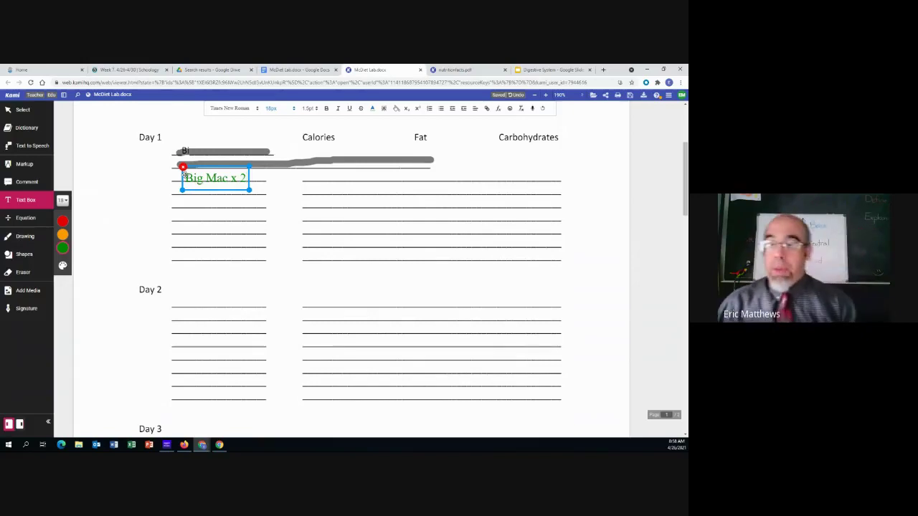
drag(192, 191, 192, 188)
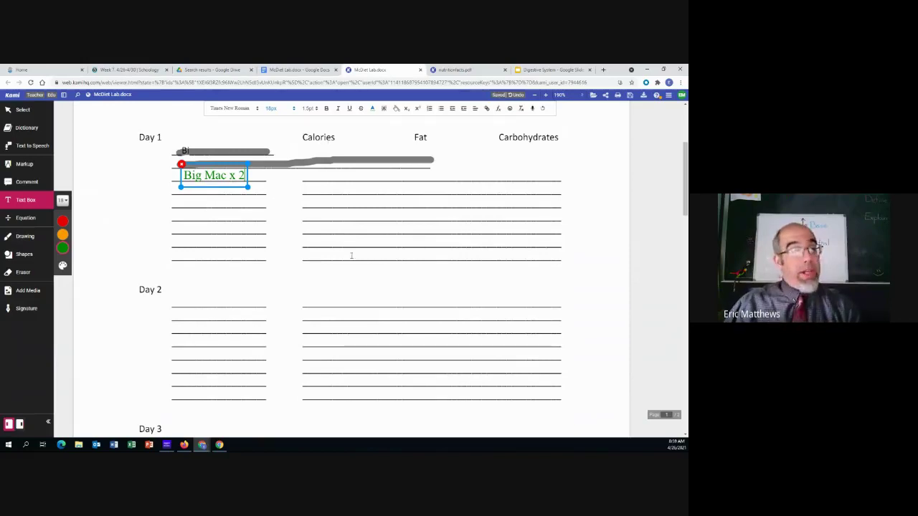
click(117, 238)
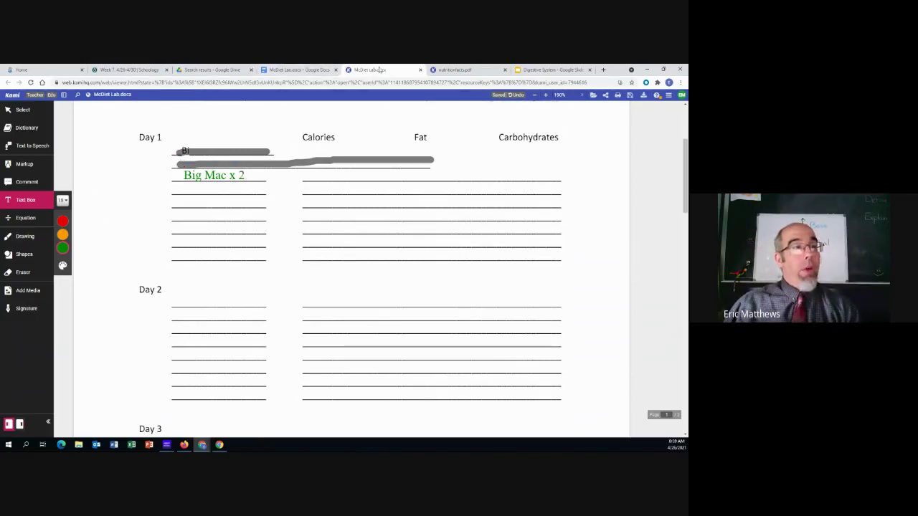
click(211, 69)
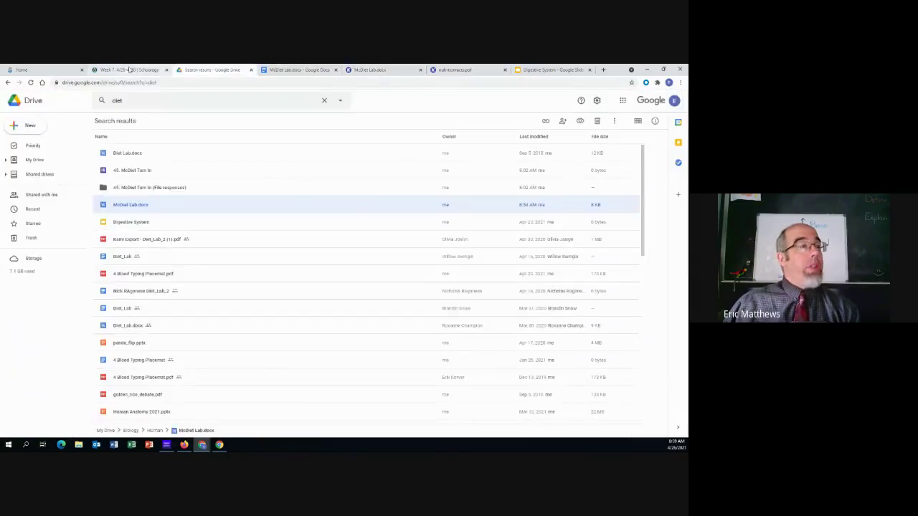
Open the McDonald's nutrition facts PDF and move the yellow highlight from Sugars onto Carbohydrates (g).
click(129, 70)
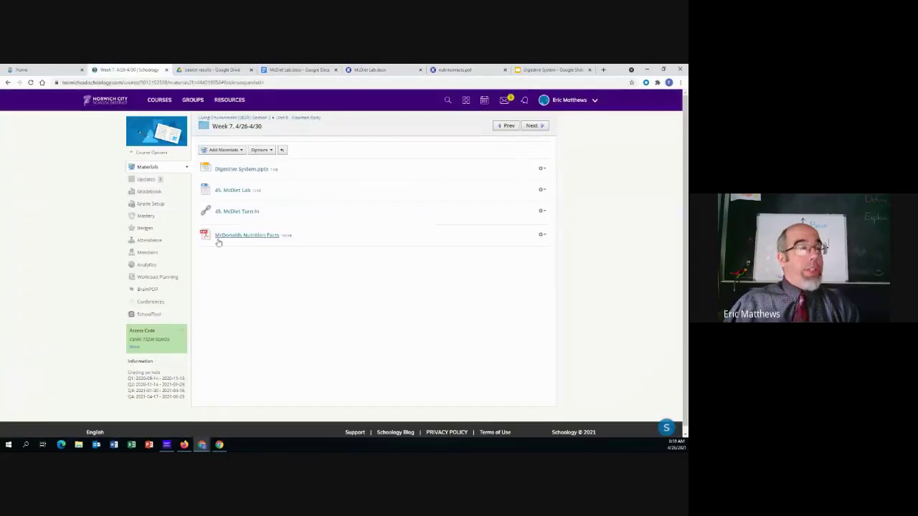
click(455, 70)
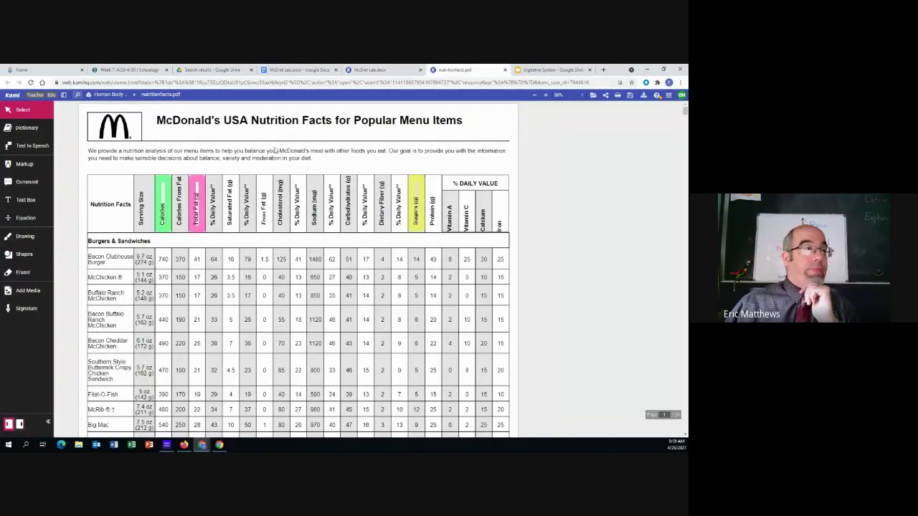
click(415, 185)
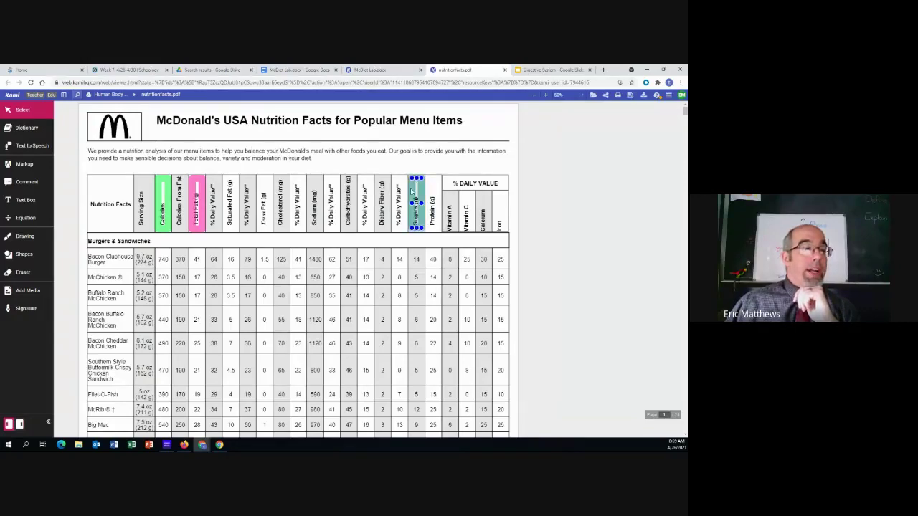
drag(415, 185, 342, 188)
click(313, 159)
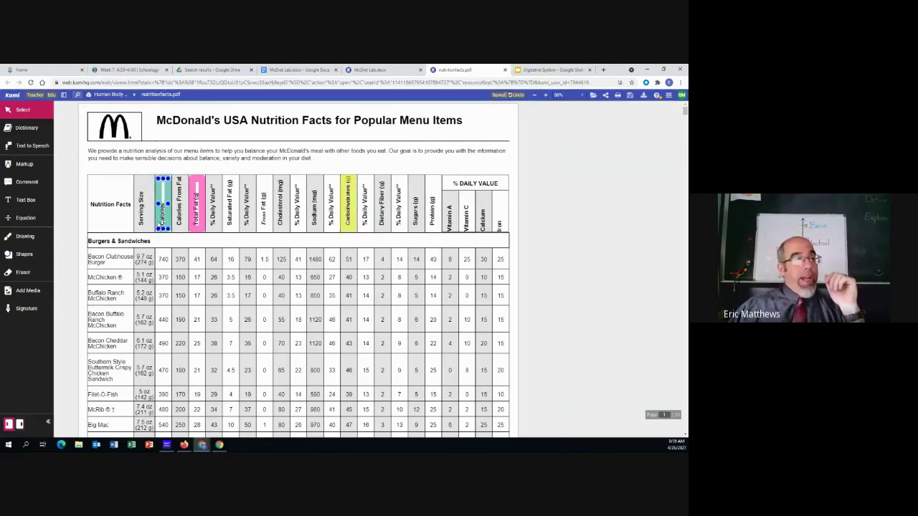
Check the green Calories and yellow Carbohydrates column highlights in the nutrition table.
click(166, 219)
click(345, 218)
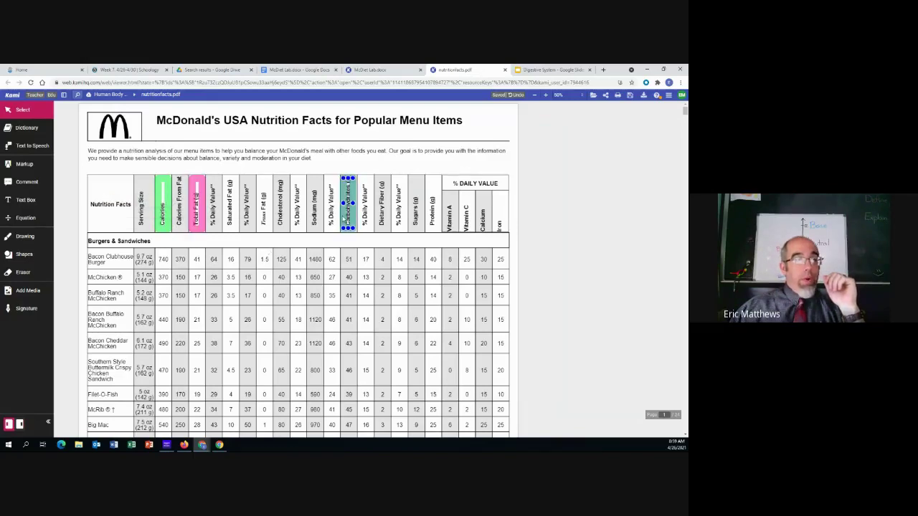
click(150, 224)
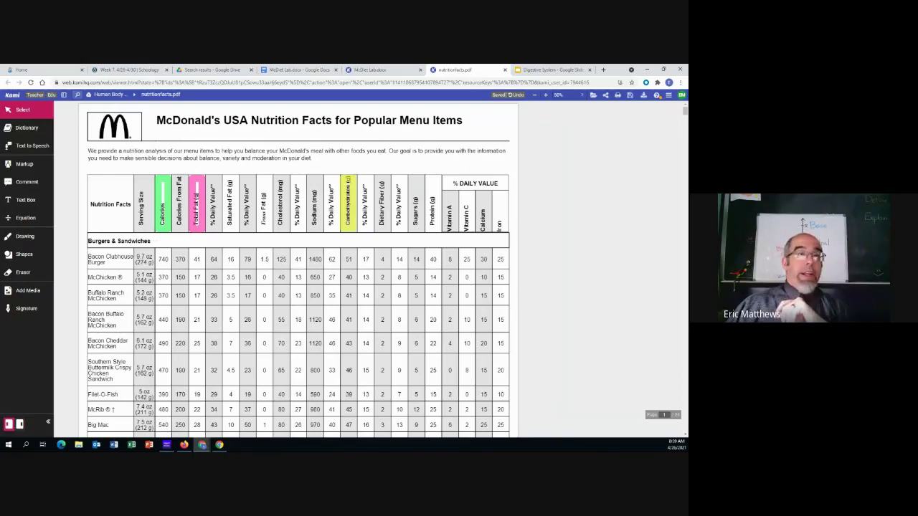
drag(685, 112, 685, 130)
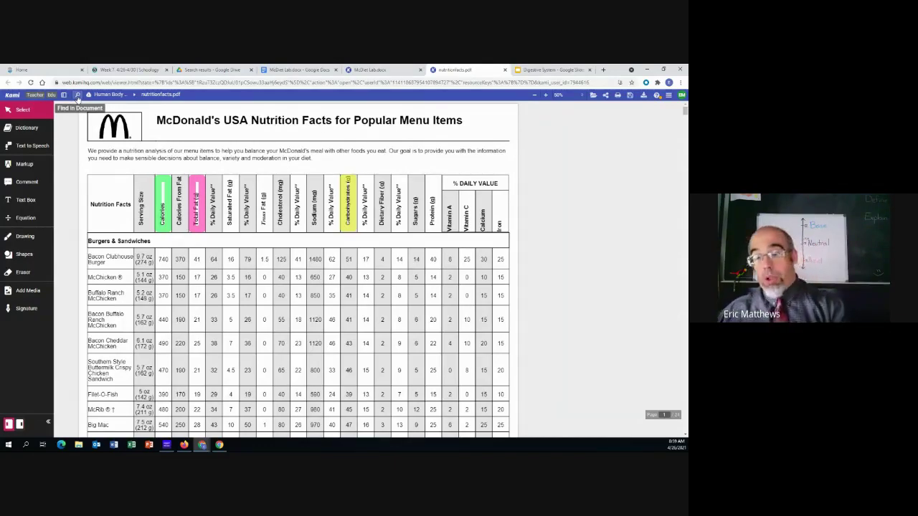
Search the nutrition table for 'Big mac' and mark its row values from 540 to 47.
click(77, 95)
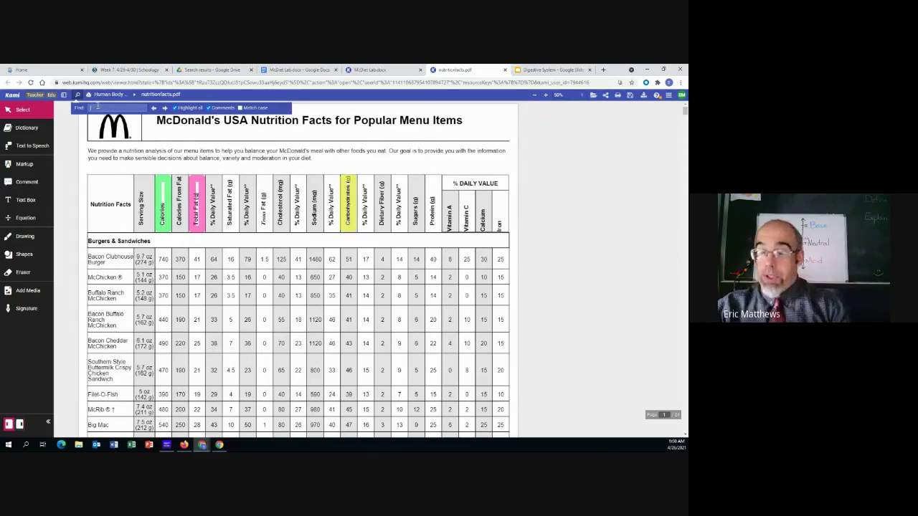
key(Return)
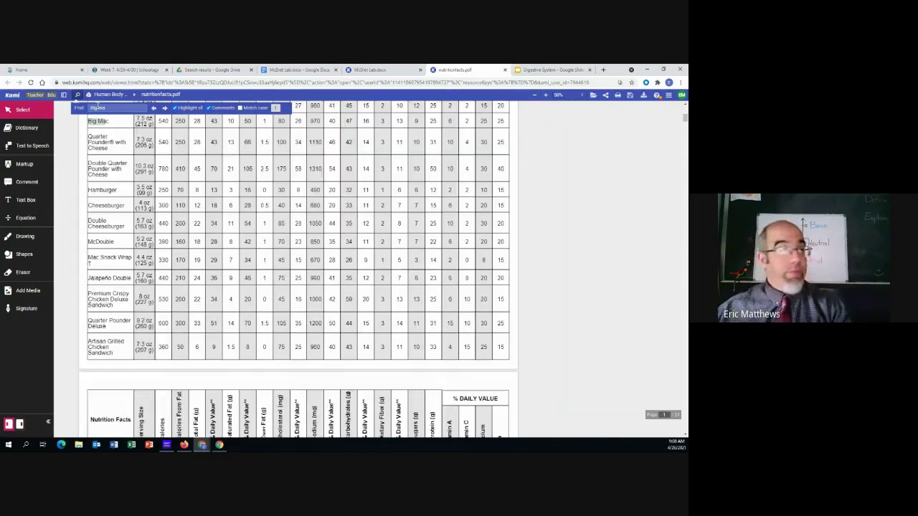
click(70, 143)
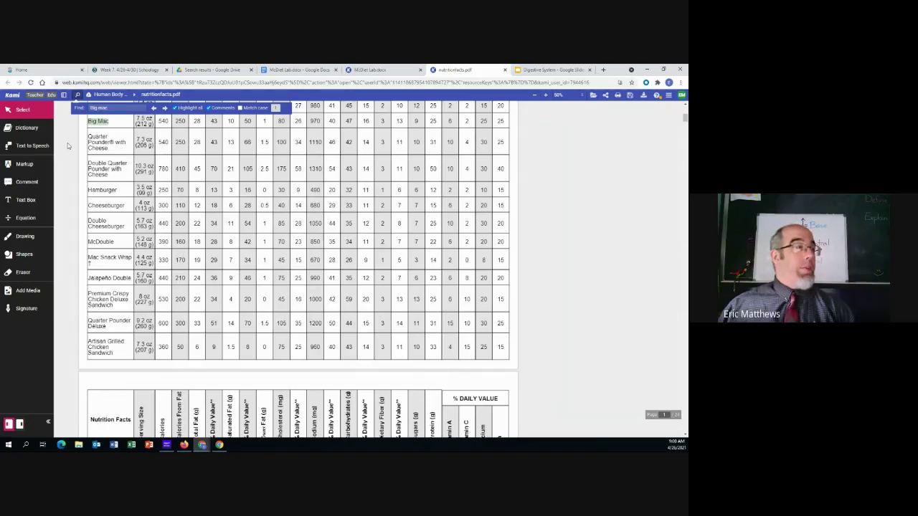
scroll(69, 144, up, 1)
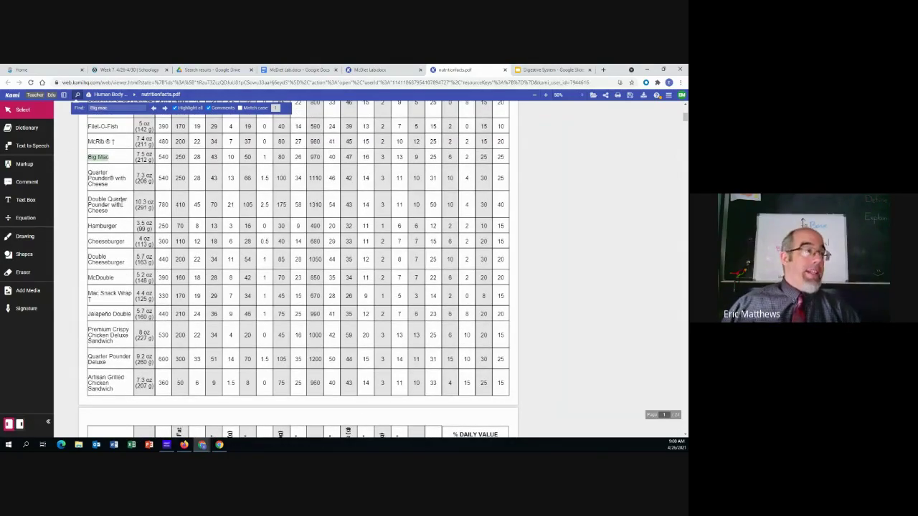
scroll(126, 200, up, 6)
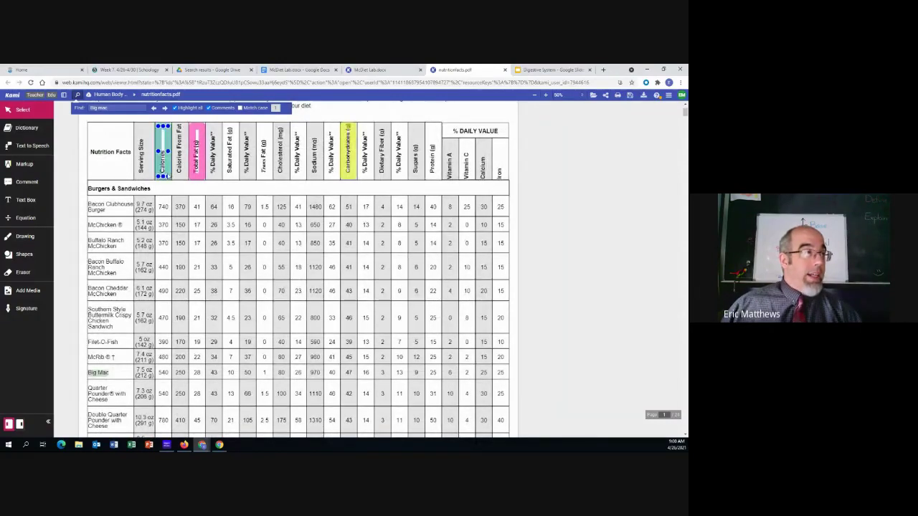
click(167, 175)
click(306, 183)
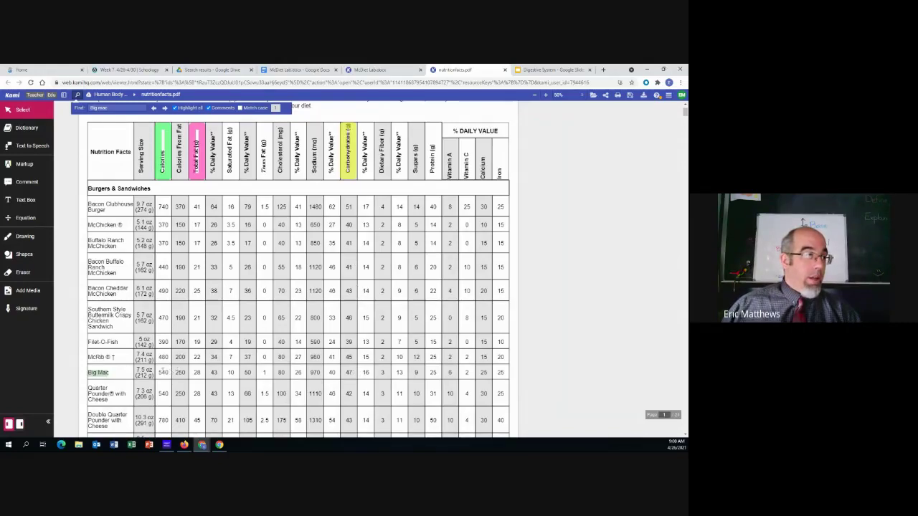
drag(159, 372, 354, 373)
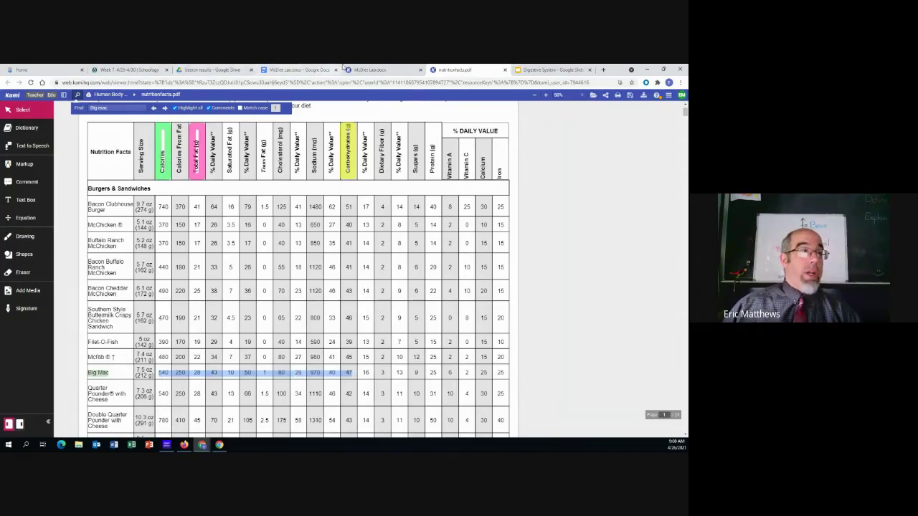
click(369, 70)
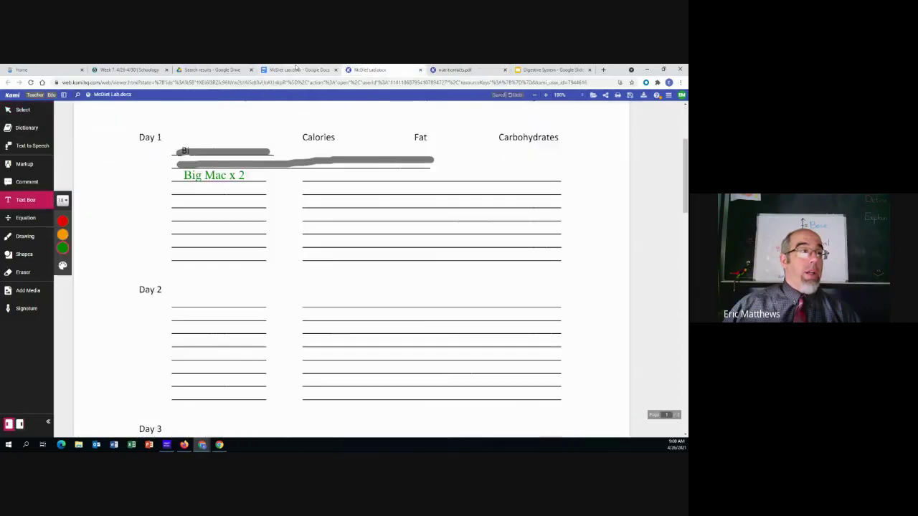
Type 1080, 56 and 94 under Calories, Fat and Carbohydrates for Big Mac x 2.
click(308, 177)
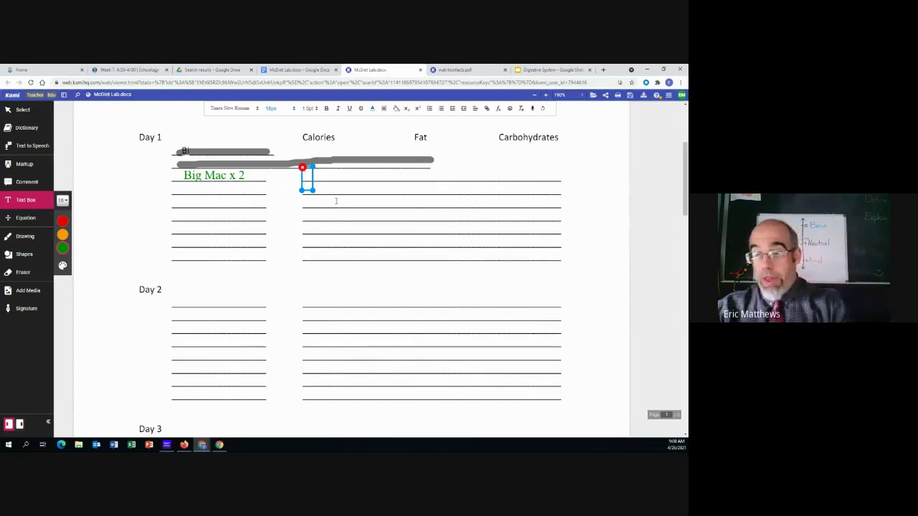
text(1080)
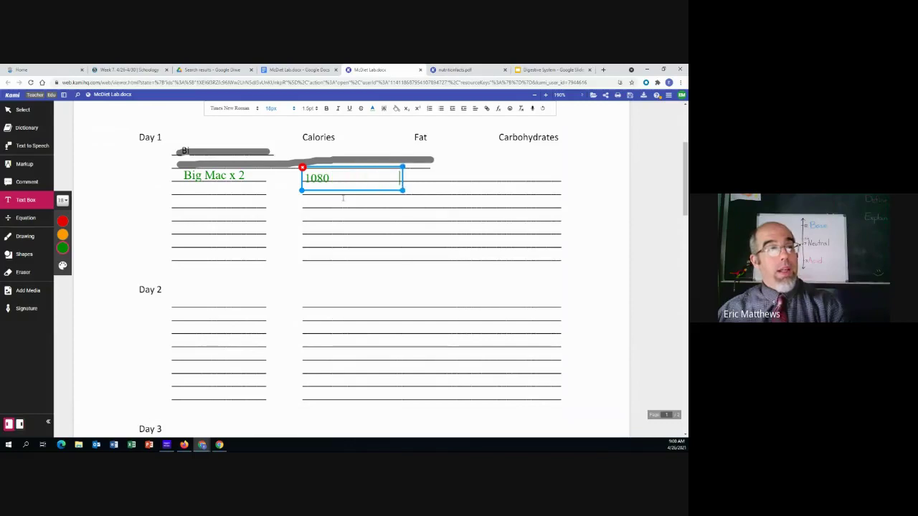
click(455, 70)
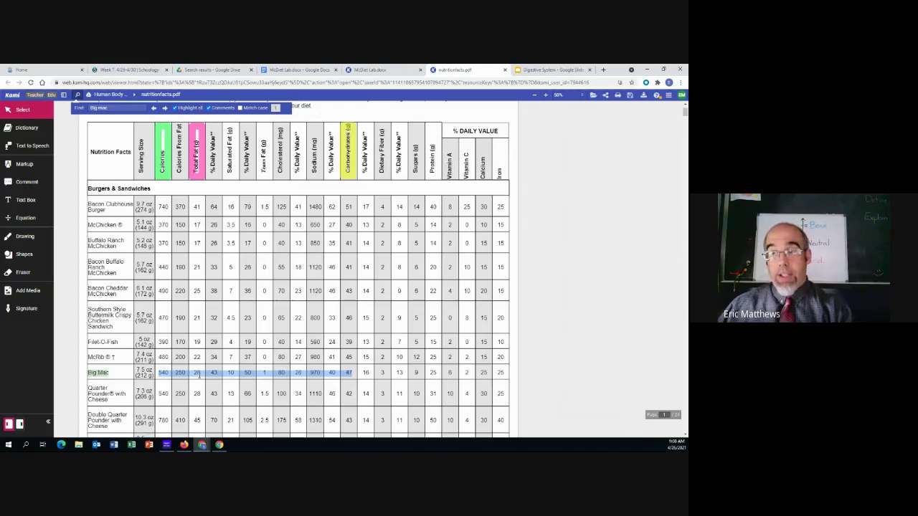
click(369, 69)
text(56)
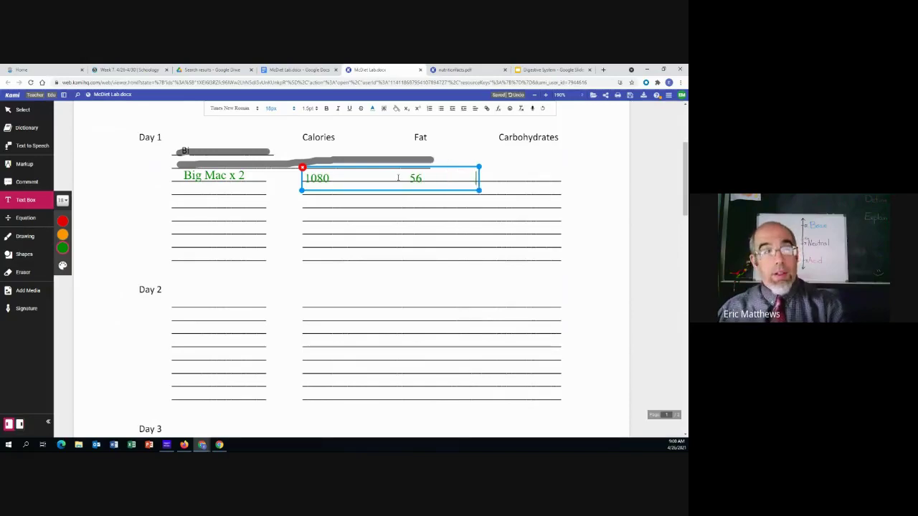
click(459, 69)
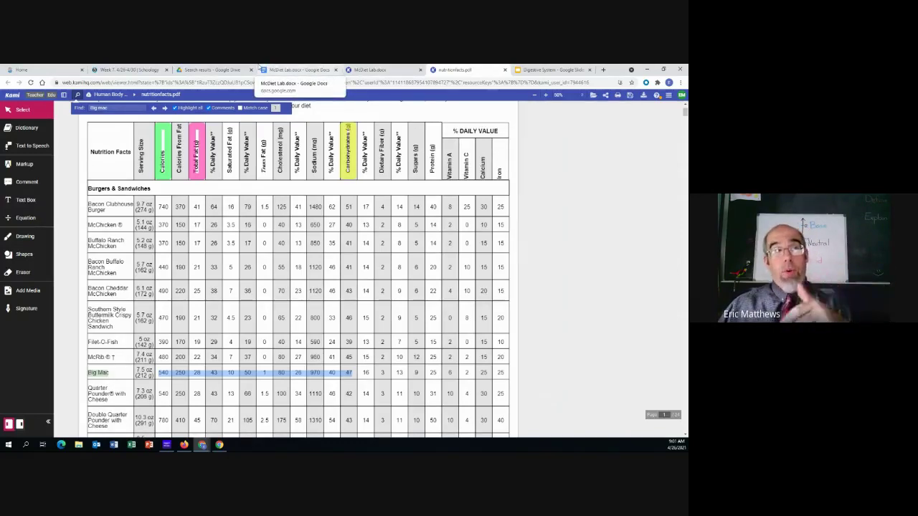
click(380, 70)
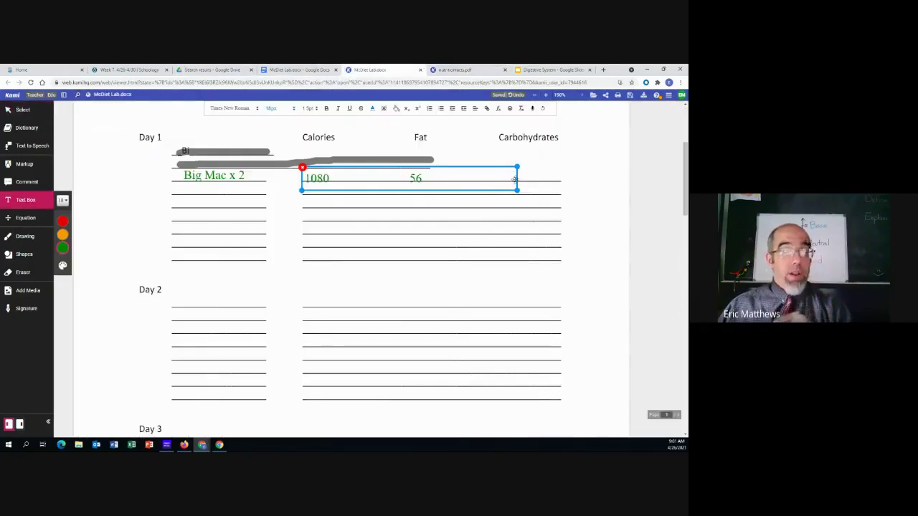
text(94)
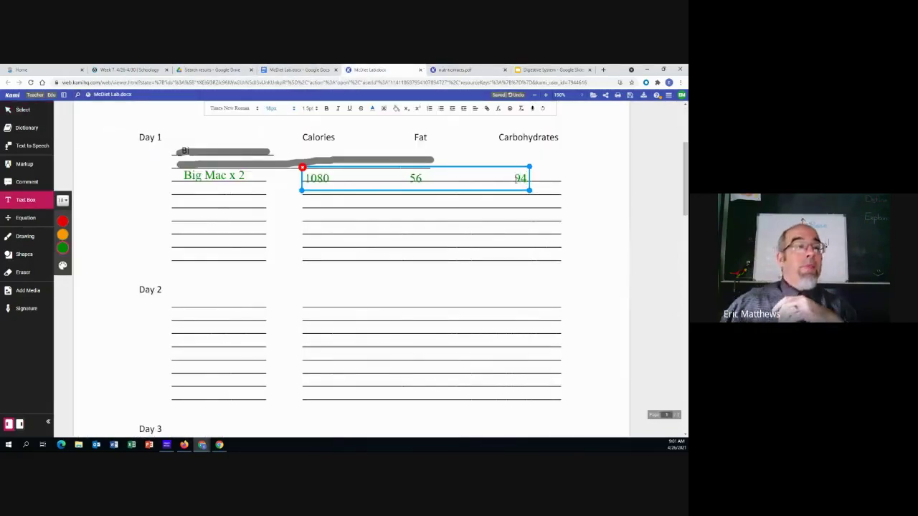
click(203, 199)
click(184, 186)
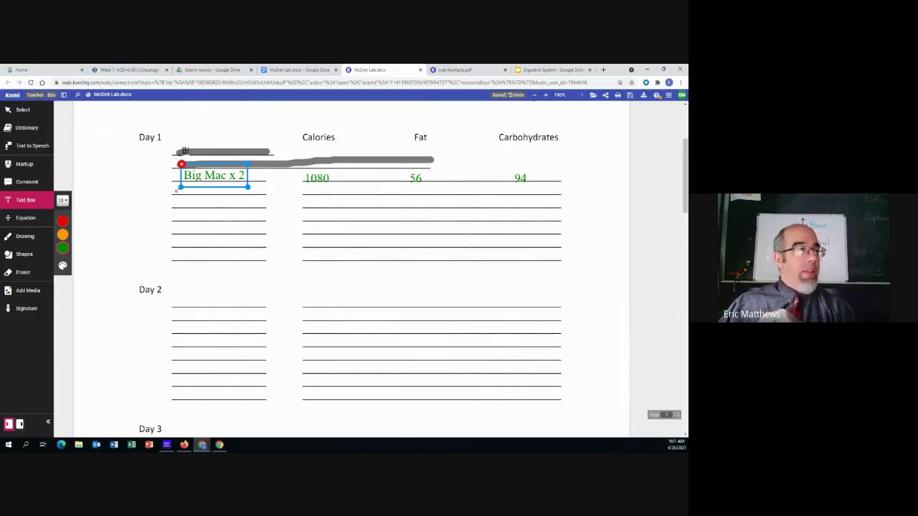
click(175, 190)
Add 'McD Dr. Pepper' under Big Mac x 2, then search the nutrition table for pepper.
click(173, 181)
text(McD)
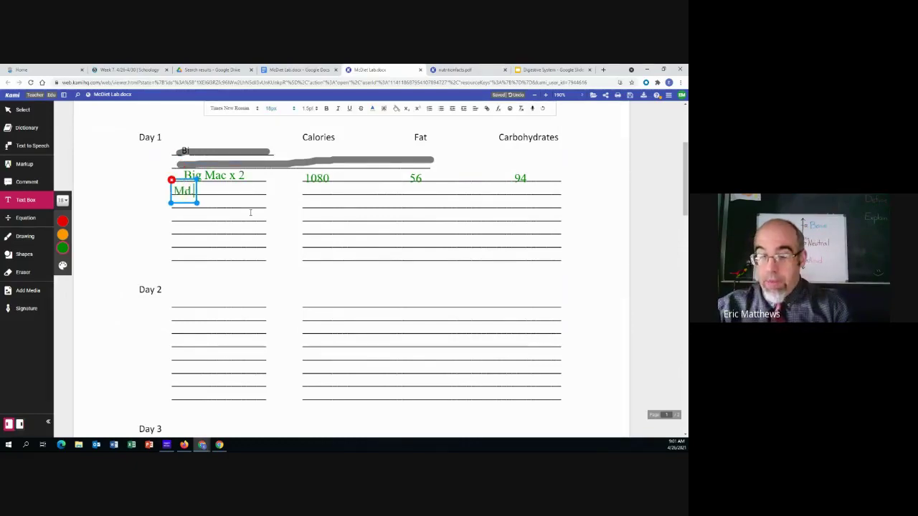
text( Dr. Pepper)
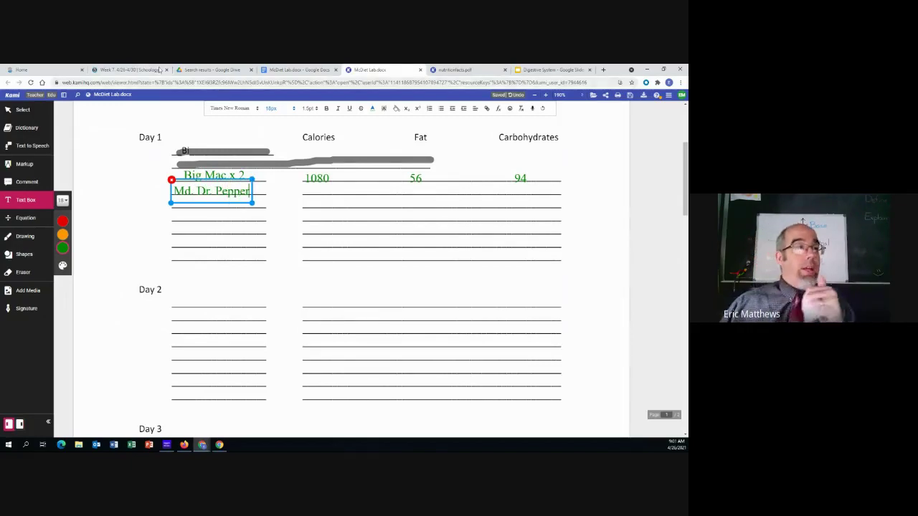
click(444, 71)
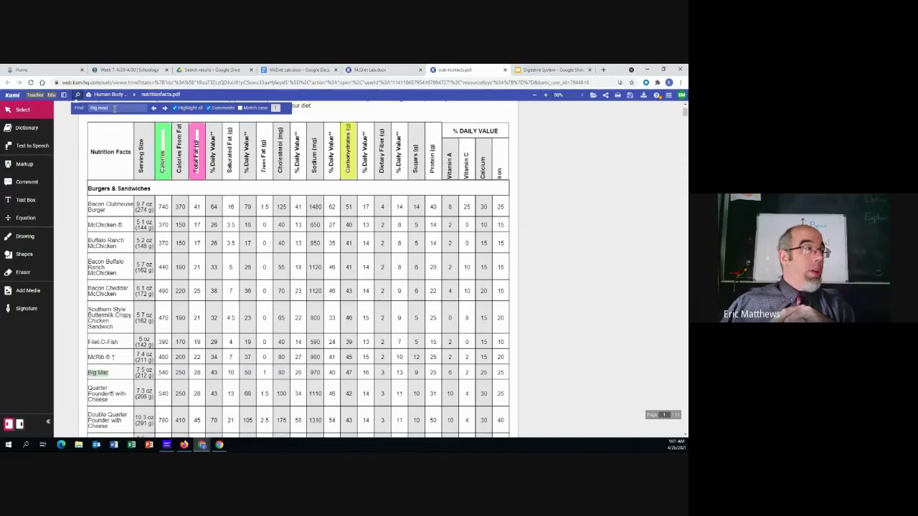
key(BackSpace)
key(BackSpace)
key(BackSpace)
key(BackSpace)
key(BackSpace)
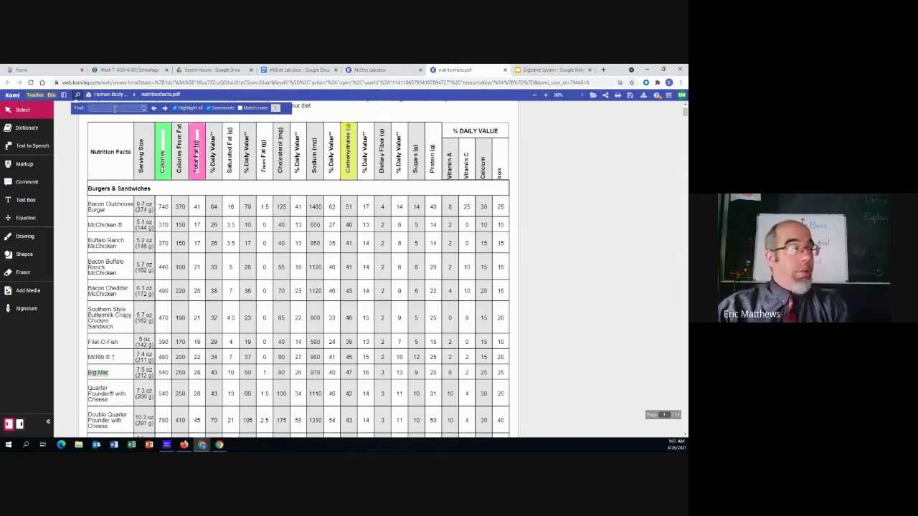
text(fi)
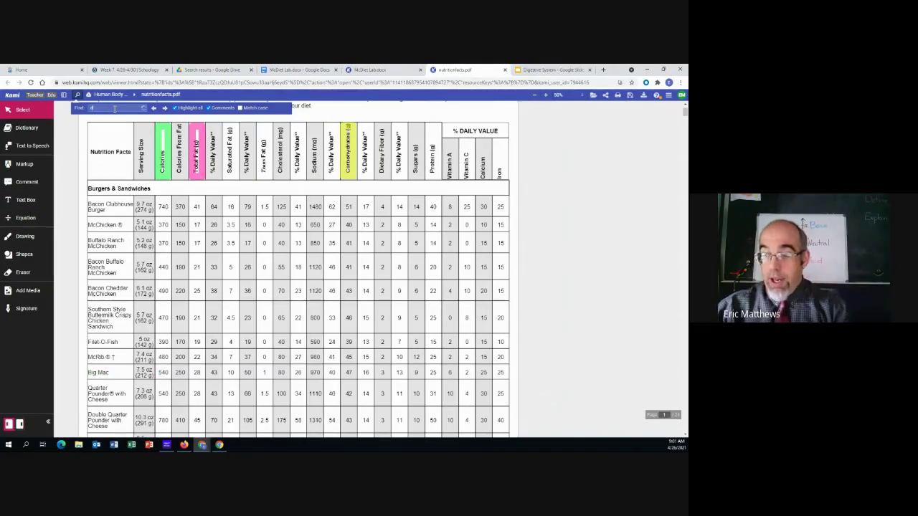
text(ber)
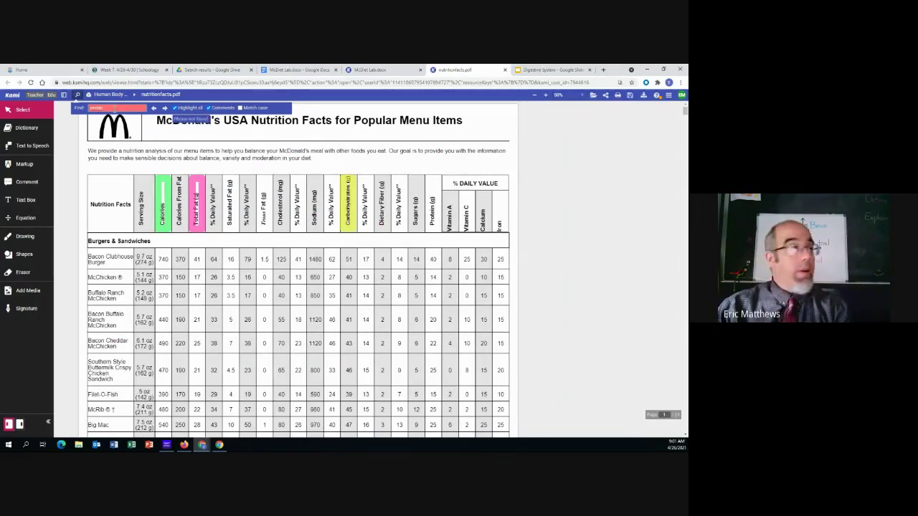
key(BackSpace)
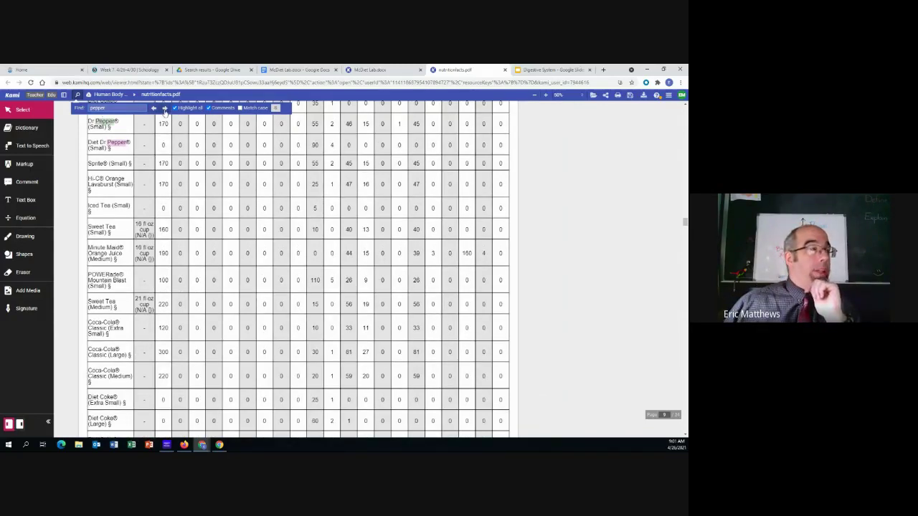
Step through the pepper matches to Dr Pepper (Medium) and mark its values 210 to 70.
click(164, 109)
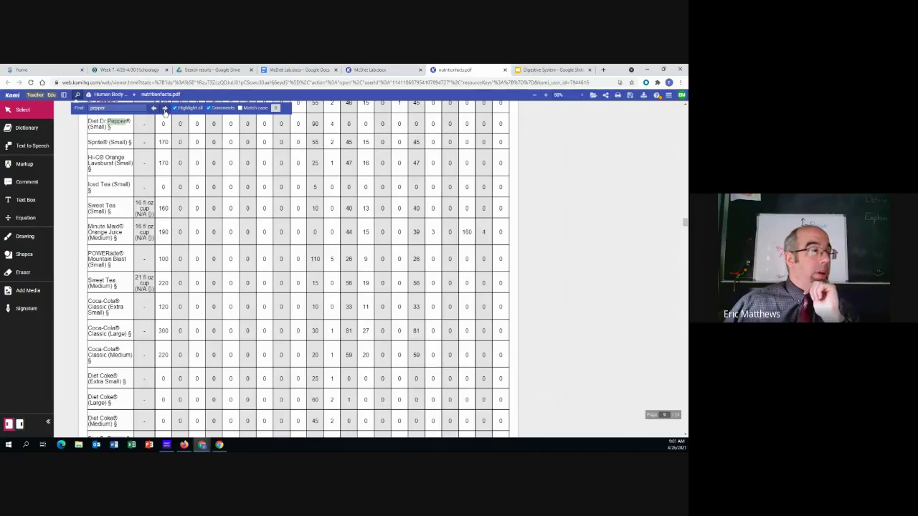
click(164, 109)
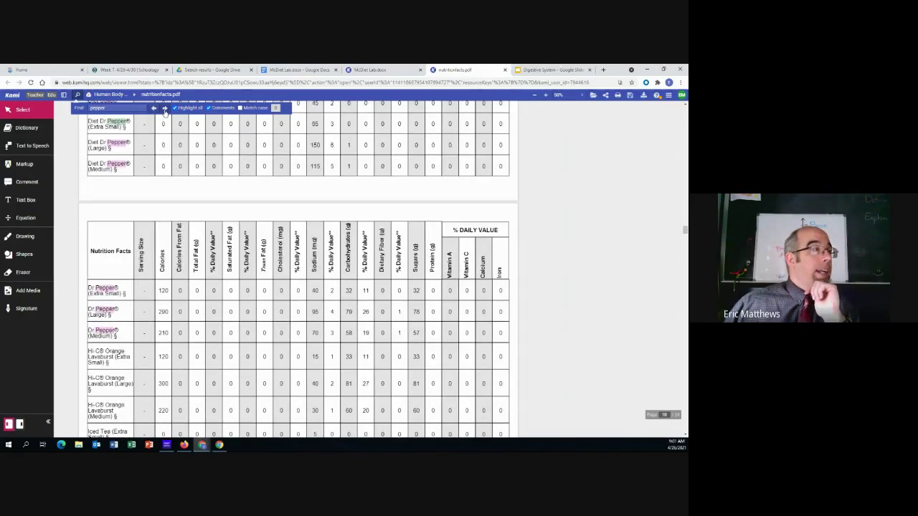
click(164, 109)
click(164, 109)
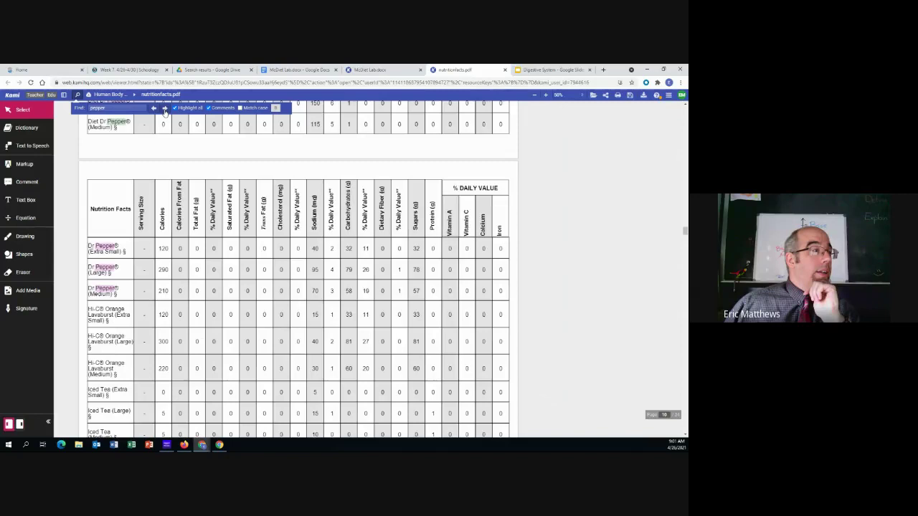
click(164, 108)
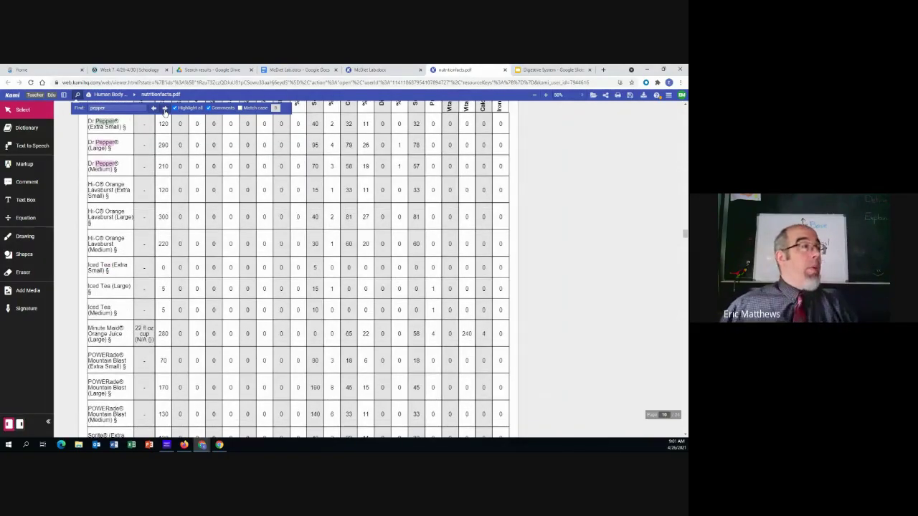
click(164, 109)
click(164, 109)
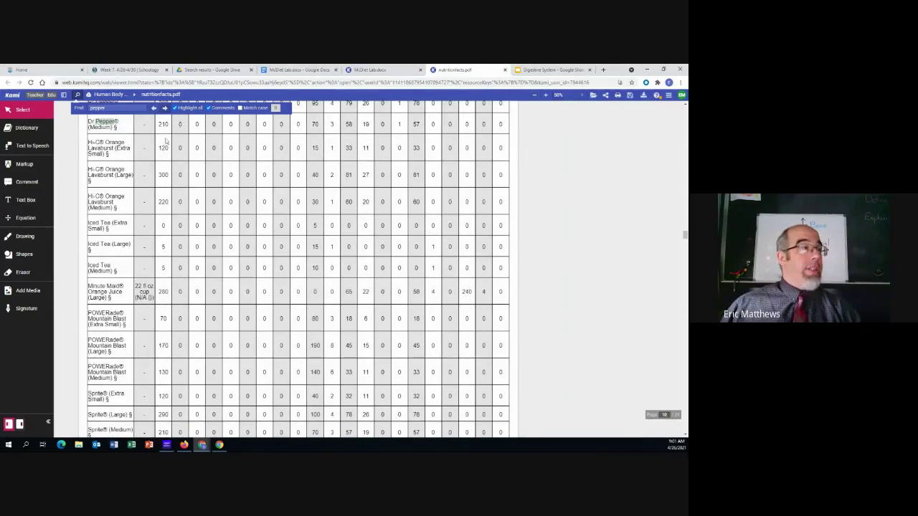
drag(157, 124, 315, 129)
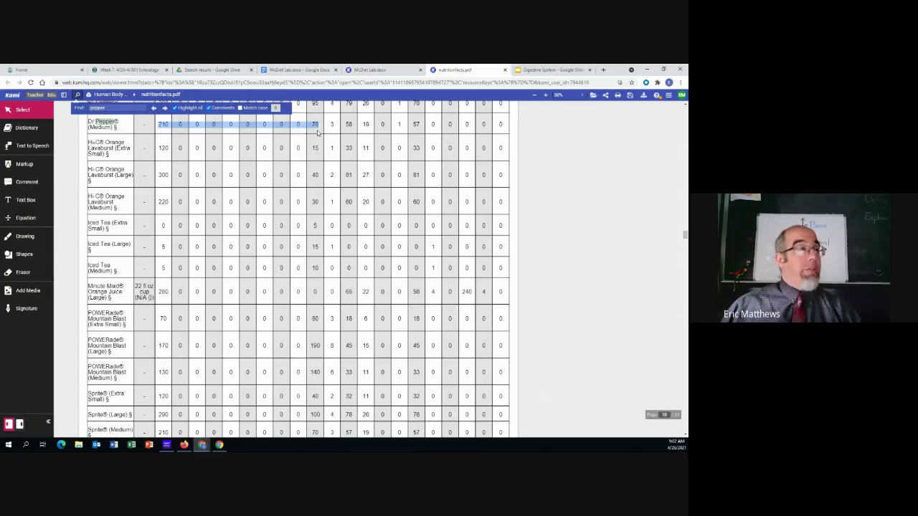
click(384, 69)
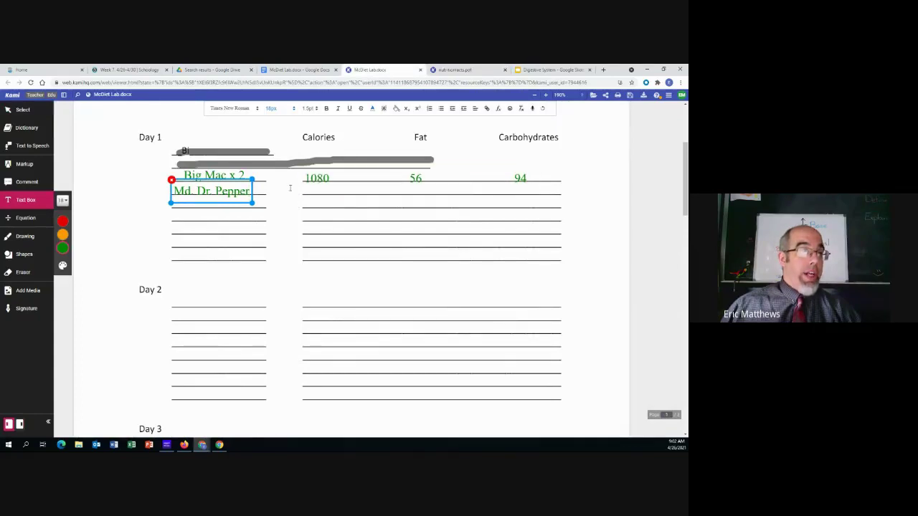
Enter 210, 0 and 70 beside Md. Dr. Pepper, aligned under 1080, 56 and 94.
click(303, 188)
click(278, 185)
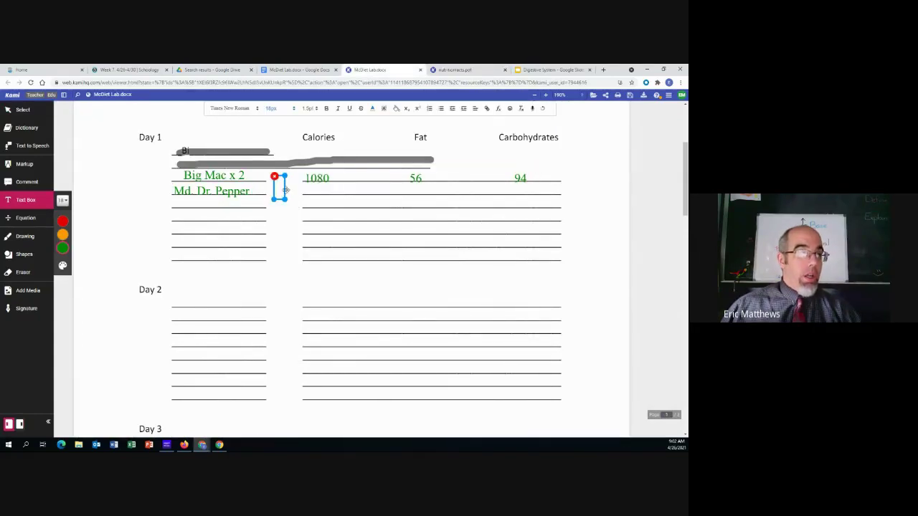
text(210)
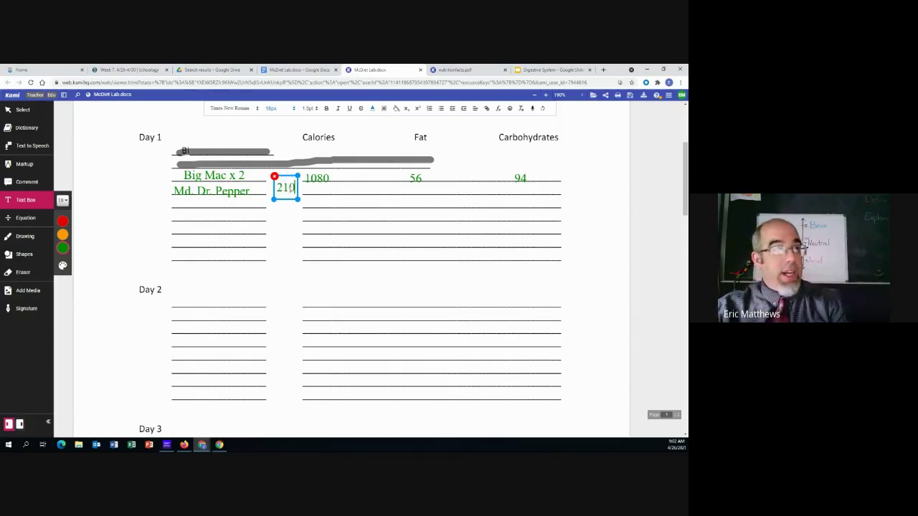
text(                       0)
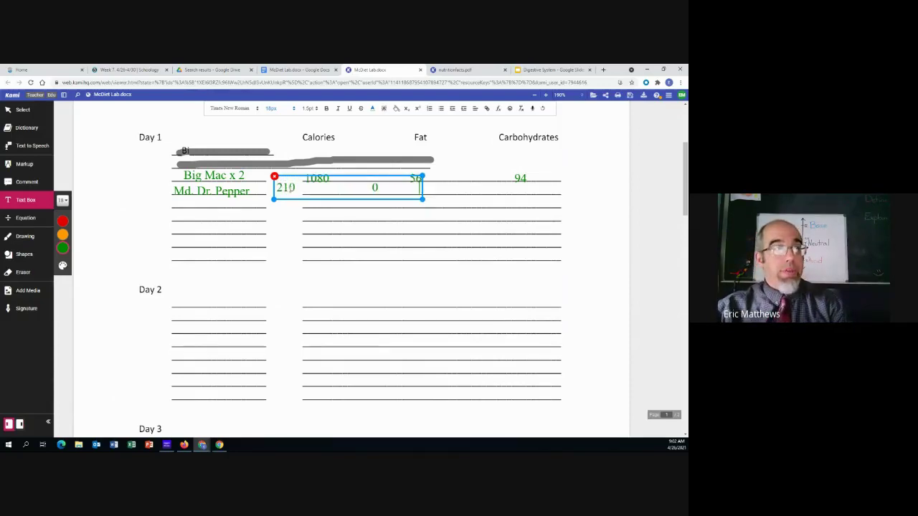
text(                        7)
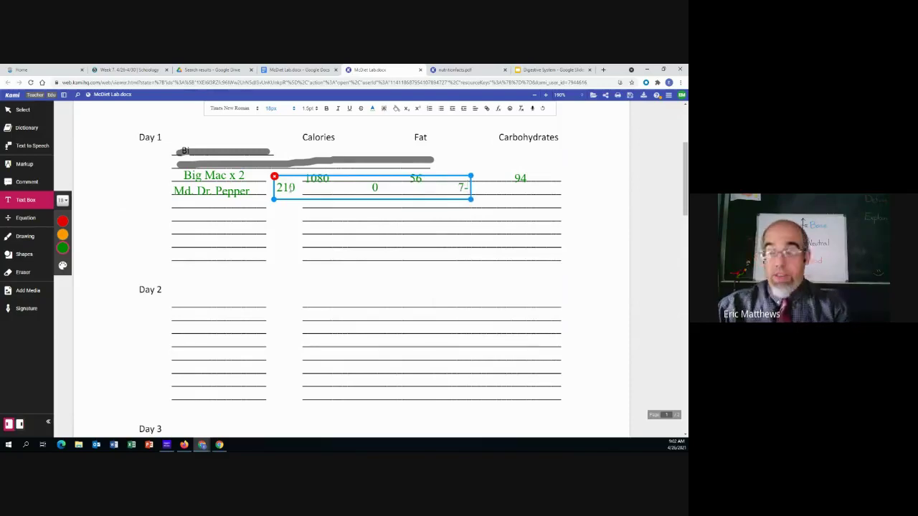
text(0)
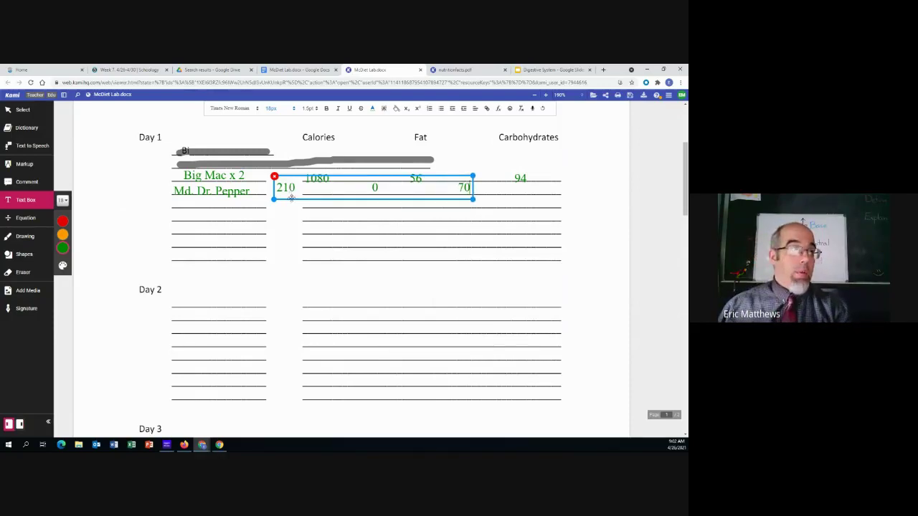
drag(292, 200, 328, 200)
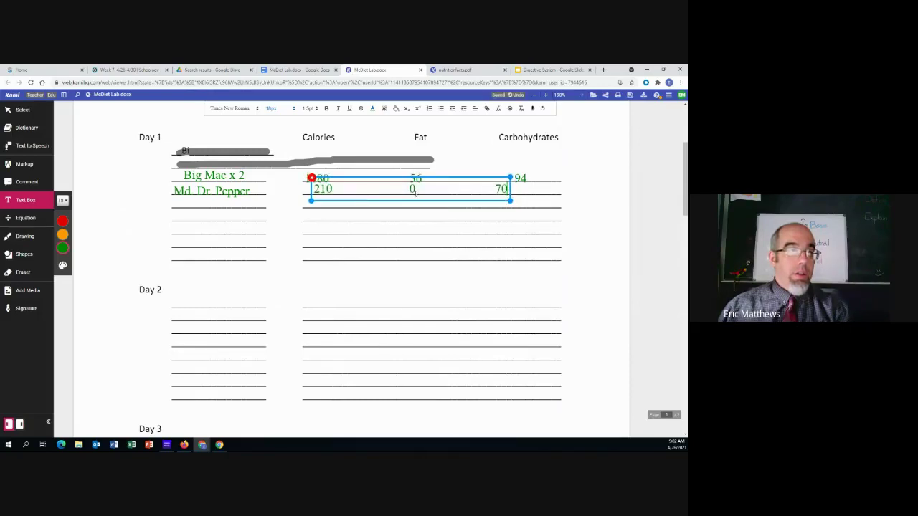
click(452, 189)
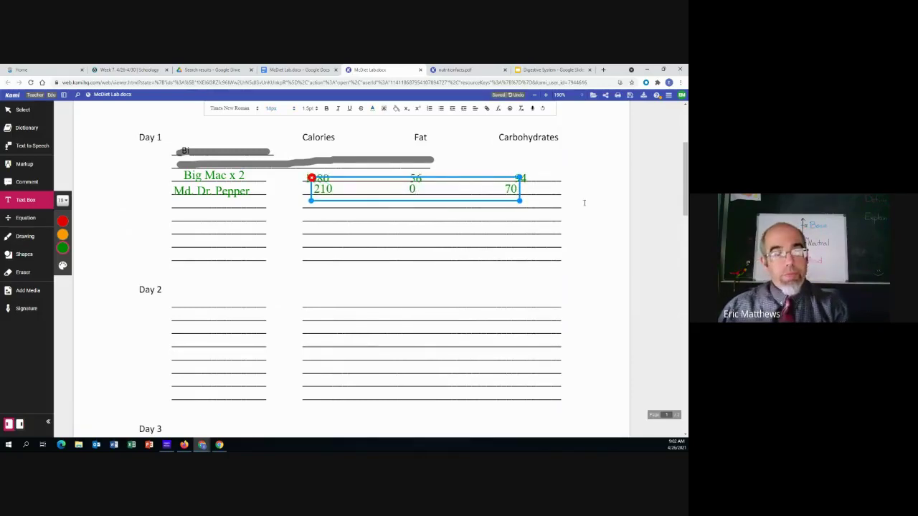
click(606, 223)
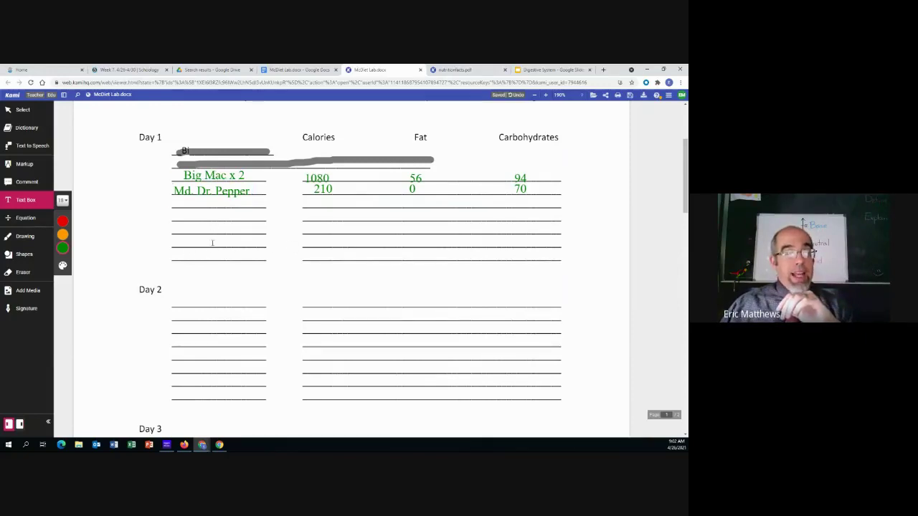
Select the Dr. Pepper numbers box and scroll to the daily totals and back.
click(324, 199)
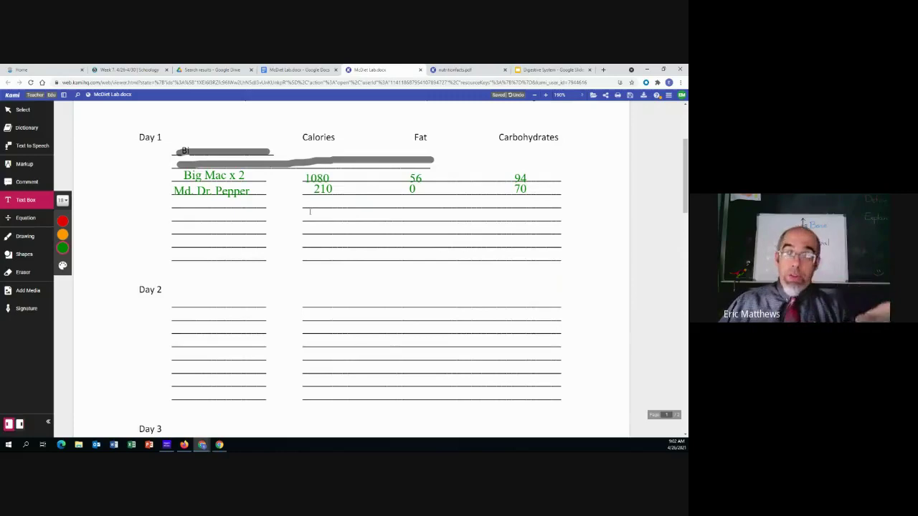
scroll(282, 207, down, 5)
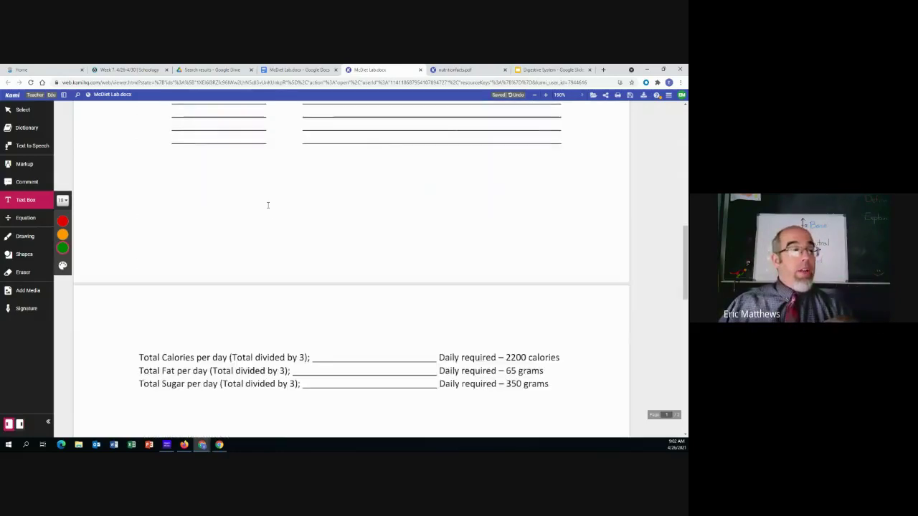
scroll(279, 272, down, 2)
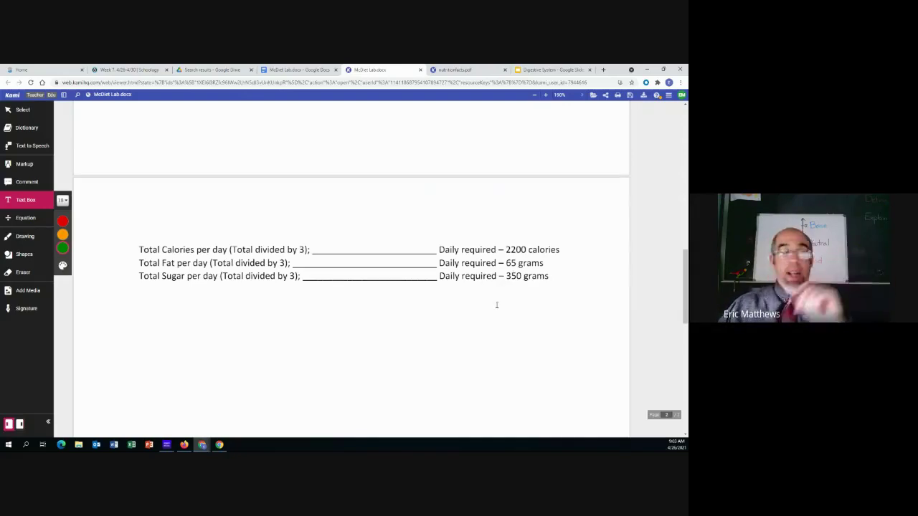
scroll(474, 299, down, 5)
scroll(477, 311, up, 7)
scroll(477, 311, up, 10)
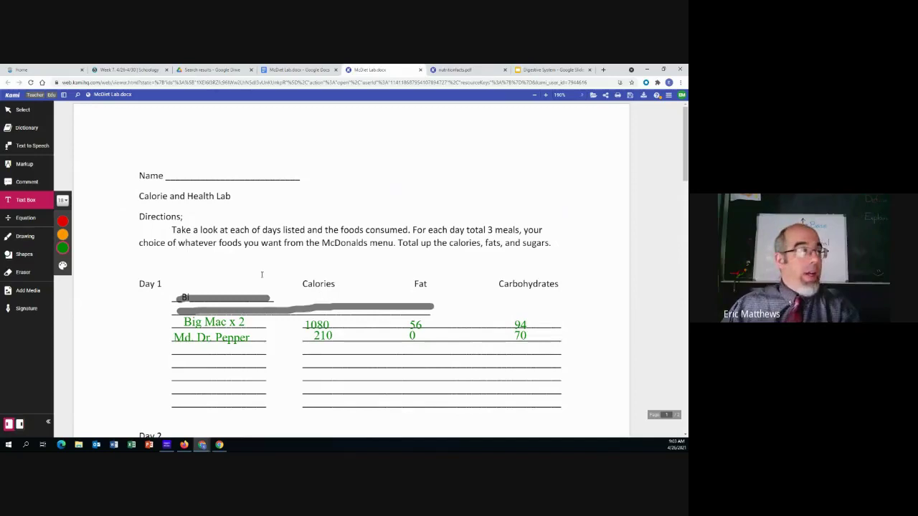
Erase the scribbles and all Day 1 entries with the Eraser, then view the Google Doc.
click(26, 271)
mouse_move(205, 290)
mouse_down()
mouse_move(206, 330)
mouse_move(286, 350)
mouse_move(320, 313)
mouse_up()
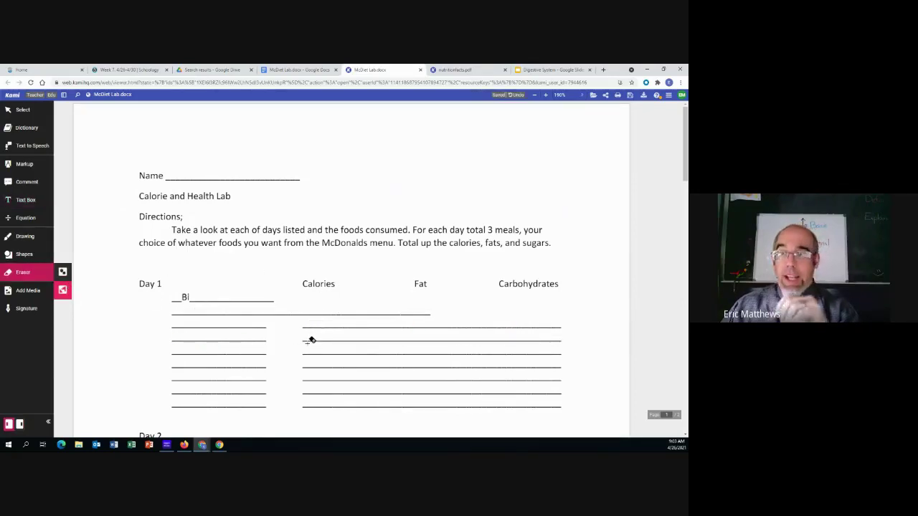
click(303, 70)
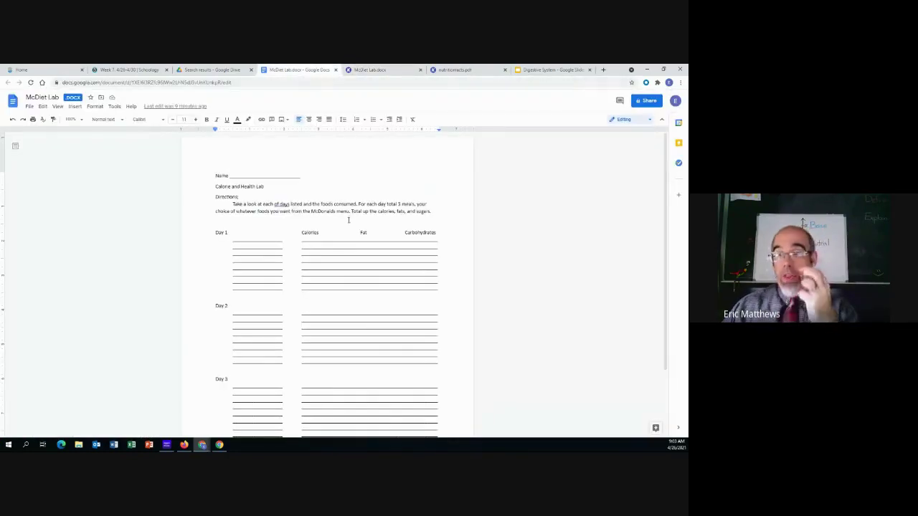